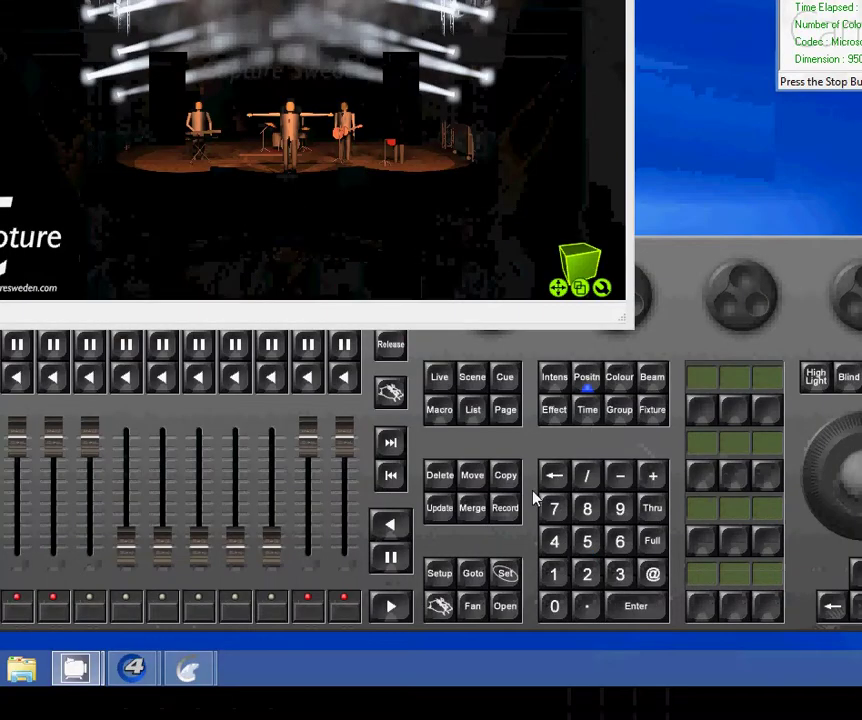
Step through the position cues on master 4, pausing and resuming them, and adjust that master's fader
{"action": "left_click", "coordinate": [534, 497]}
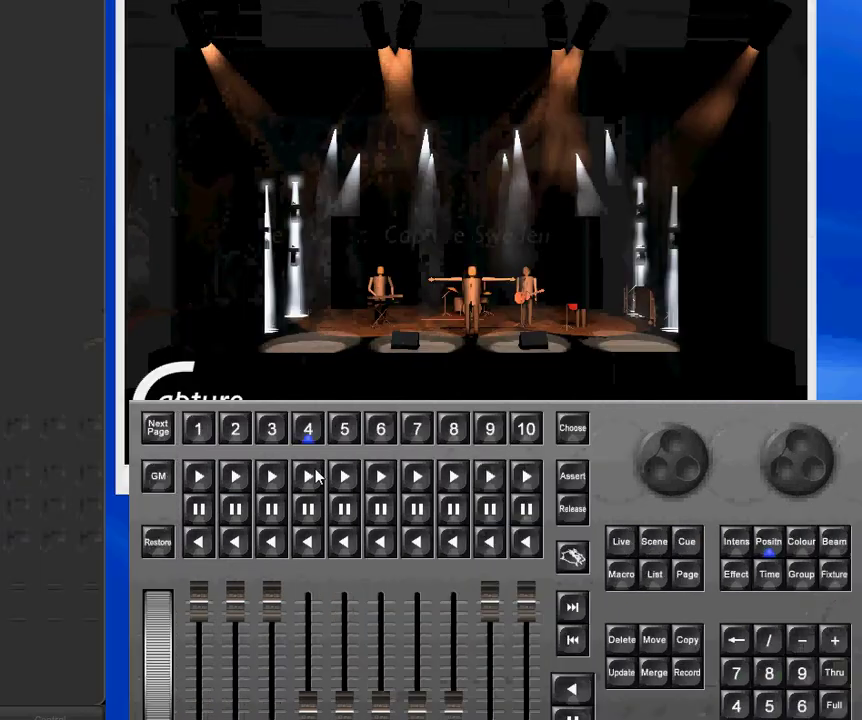
{"action": "left_click", "coordinate": [128, 477]}
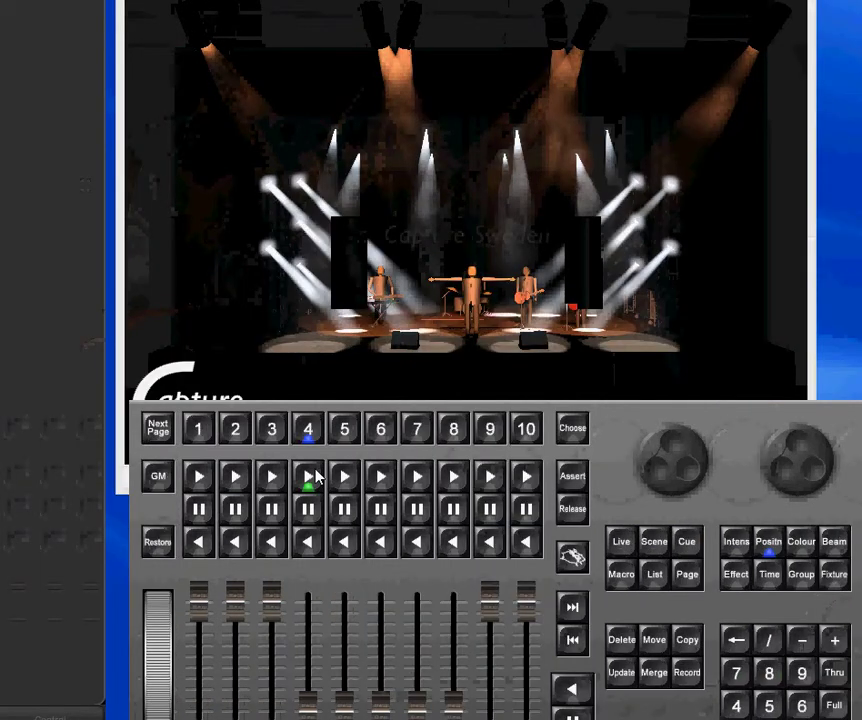
{"action": "left_click", "coordinate": [308, 509]}
{"action": "left_click", "coordinate": [312, 479]}
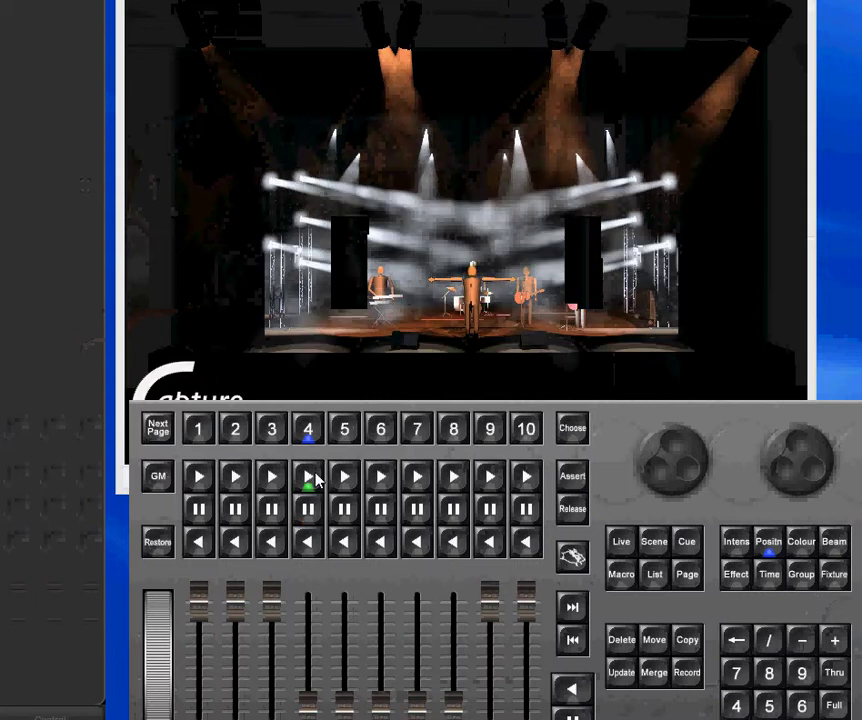
{"action": "left_click", "coordinate": [308, 509]}
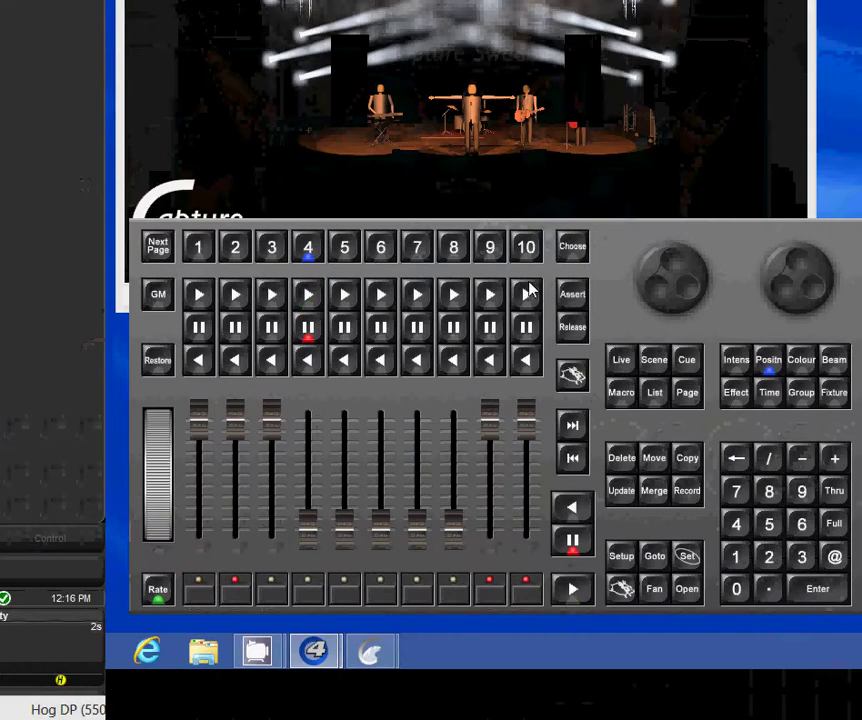
{"action": "left_click", "coordinate": [308, 297]}
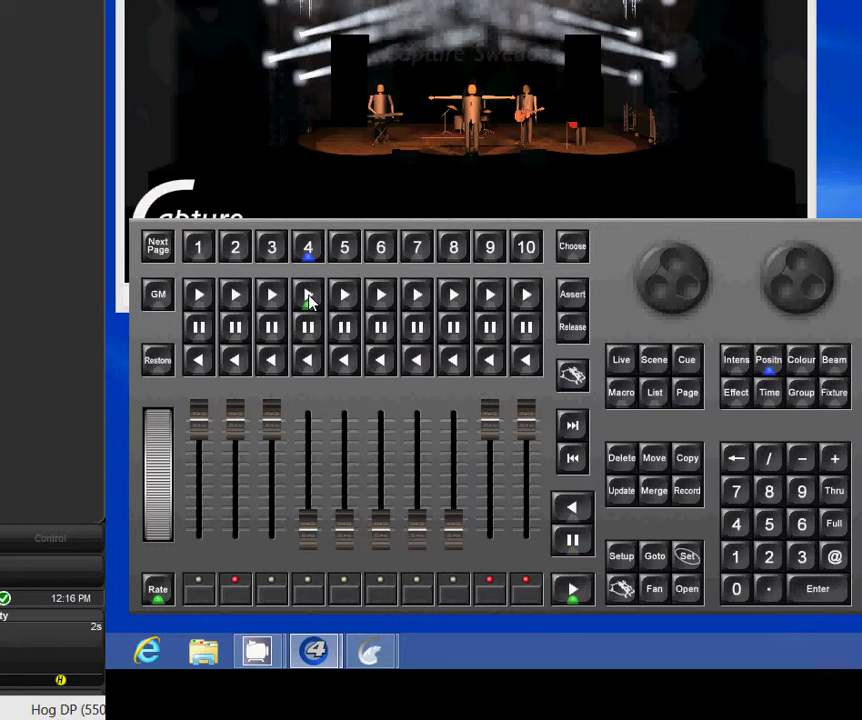
{"action": "left_click", "coordinate": [308, 297]}
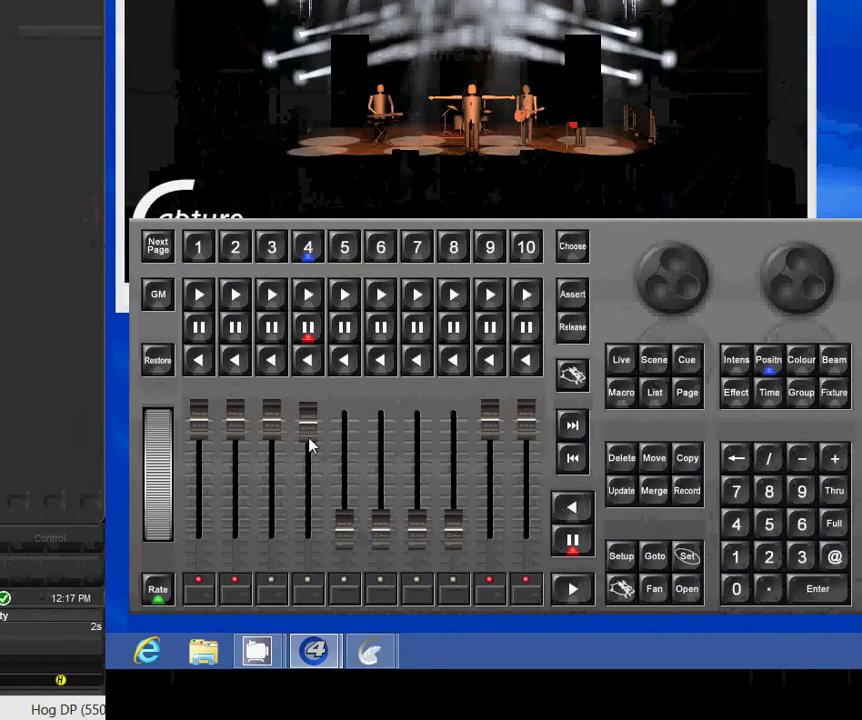
{"action": "left_click", "coordinate": [308, 433]}
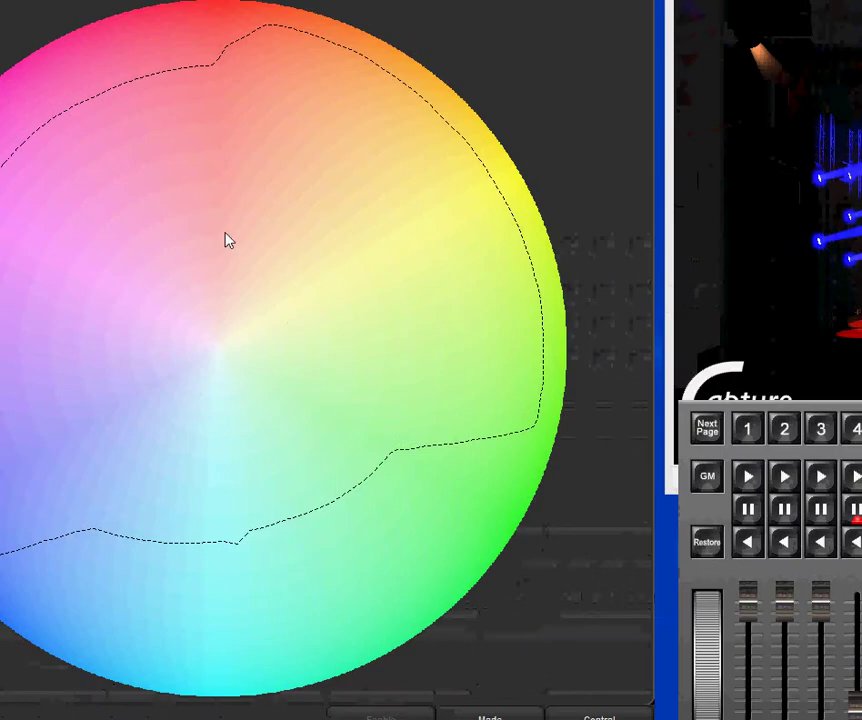
Pick a beam colour on the colour wheel and record Technobeam Iris 11 to 18 in pink as Cue 3 of List 7
{"action": "mouse_move", "coordinate": [228, 240]}
{"action": "left_mouse_down"}
{"action": "mouse_move", "coordinate": [583, 473]}
{"action": "mouse_move", "coordinate": [598, 443]}
{"action": "mouse_move", "coordinate": [577, 416]}
{"action": "mouse_move", "coordinate": [568, 440]}
{"action": "left_mouse_up"}
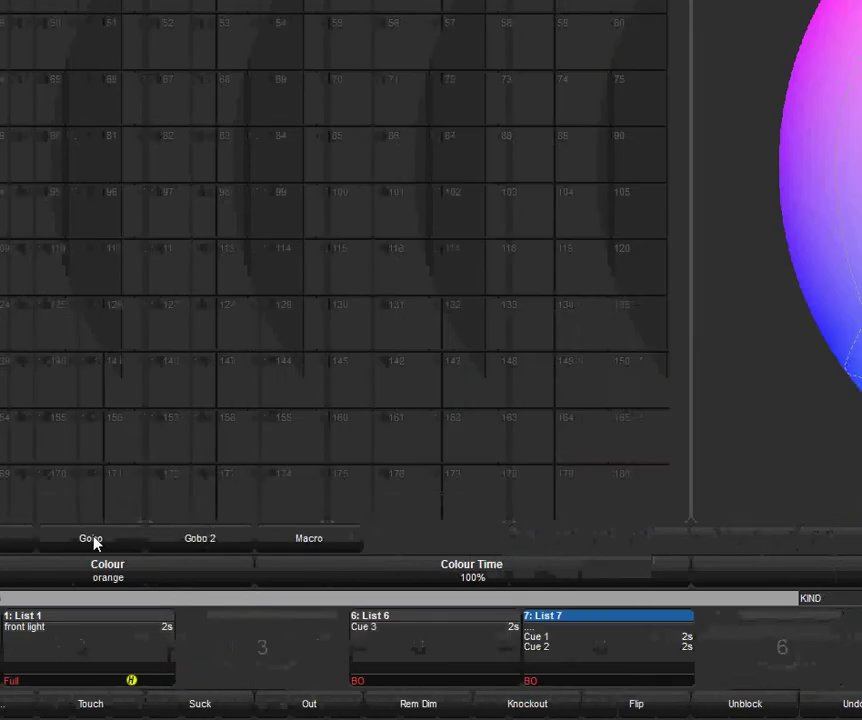
{"action": "left_click", "coordinate": [92, 487]}
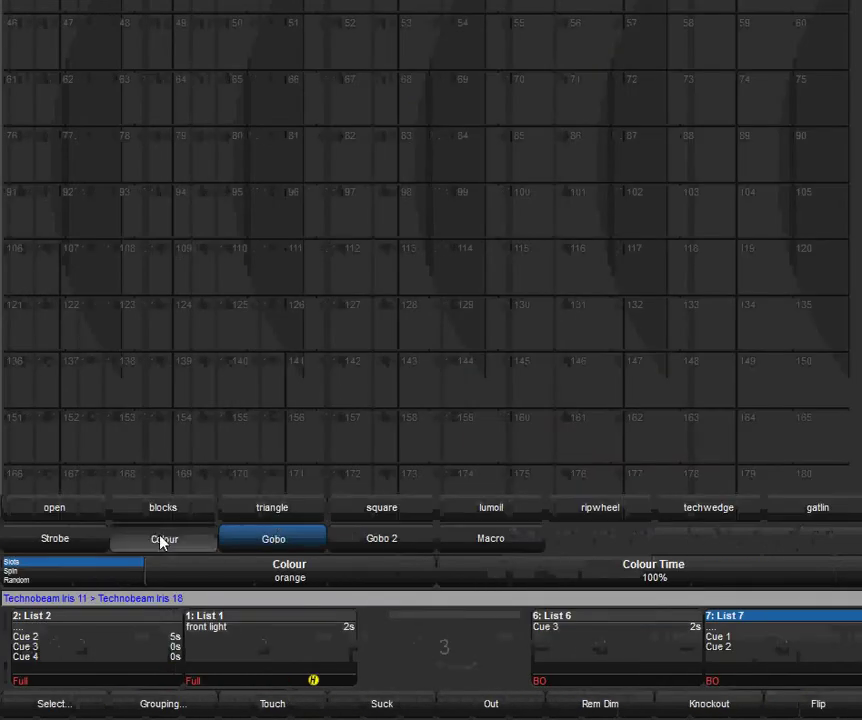
{"action": "left_click", "coordinate": [162, 540]}
{"action": "left_click", "coordinate": [300, 515]}
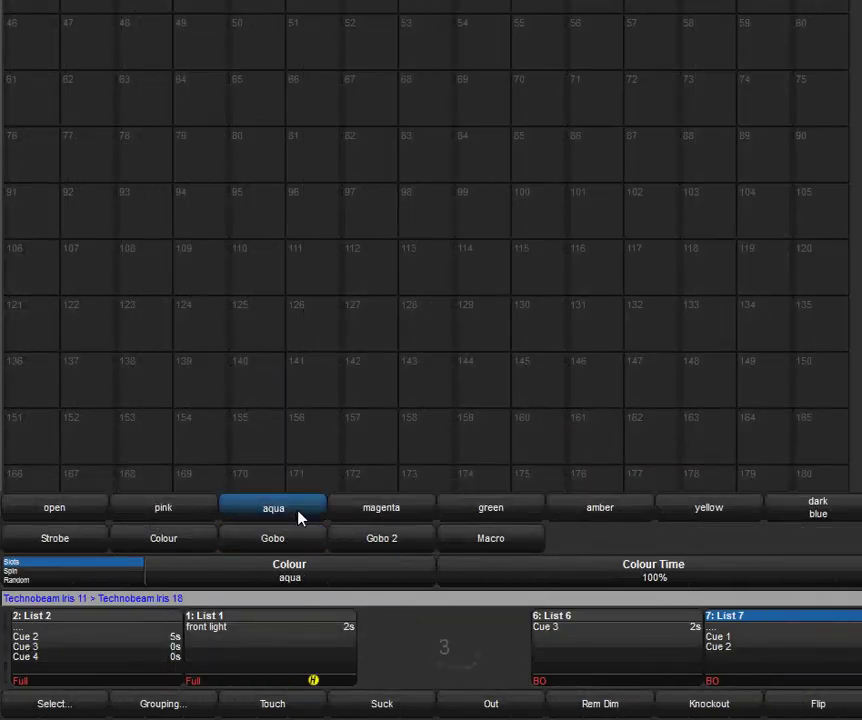
{"action": "left_click", "coordinate": [181, 513]}
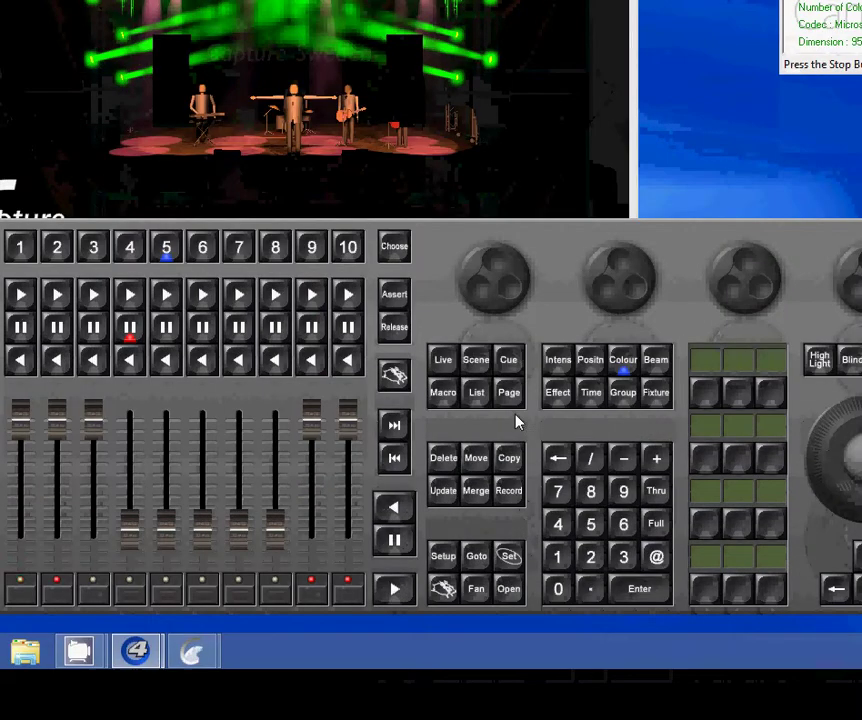
{"action": "left_click", "coordinate": [509, 365]}
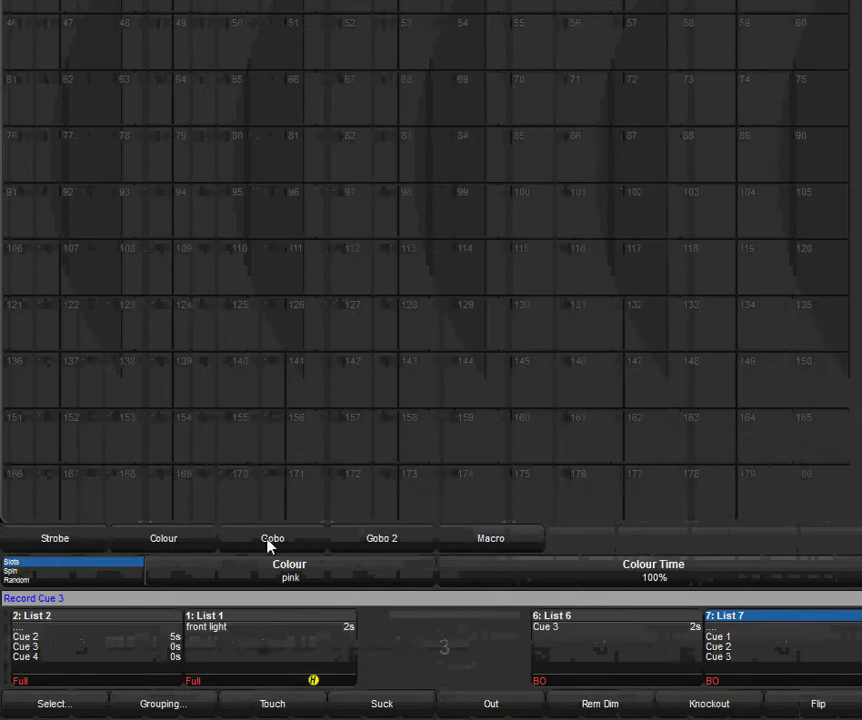
{"action": "left_click", "coordinate": [184, 538]}
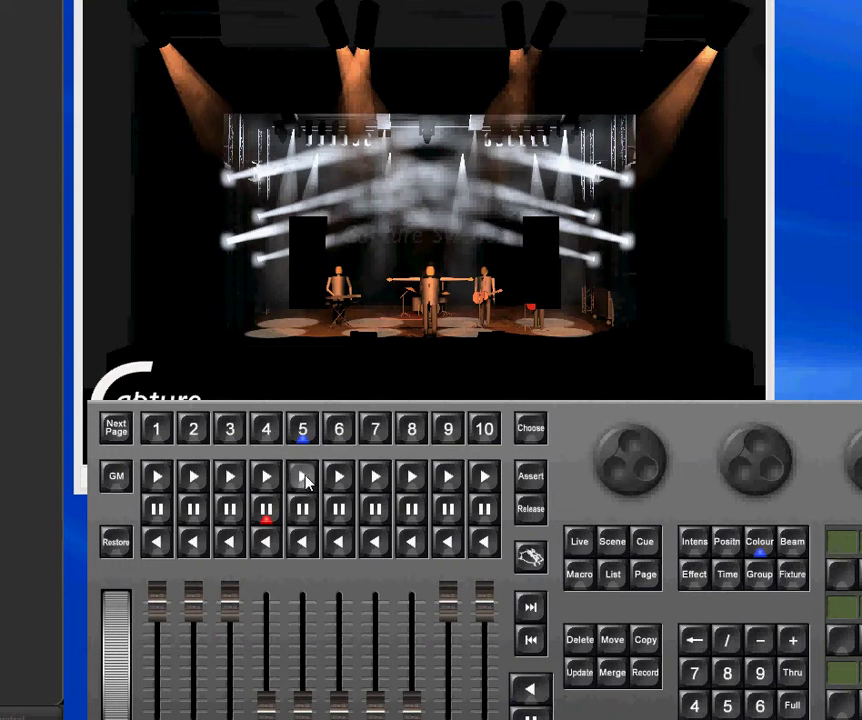
Play the colour cues on master 5 in combination with the position cues on master 4
{"action": "left_click", "coordinate": [302, 477]}
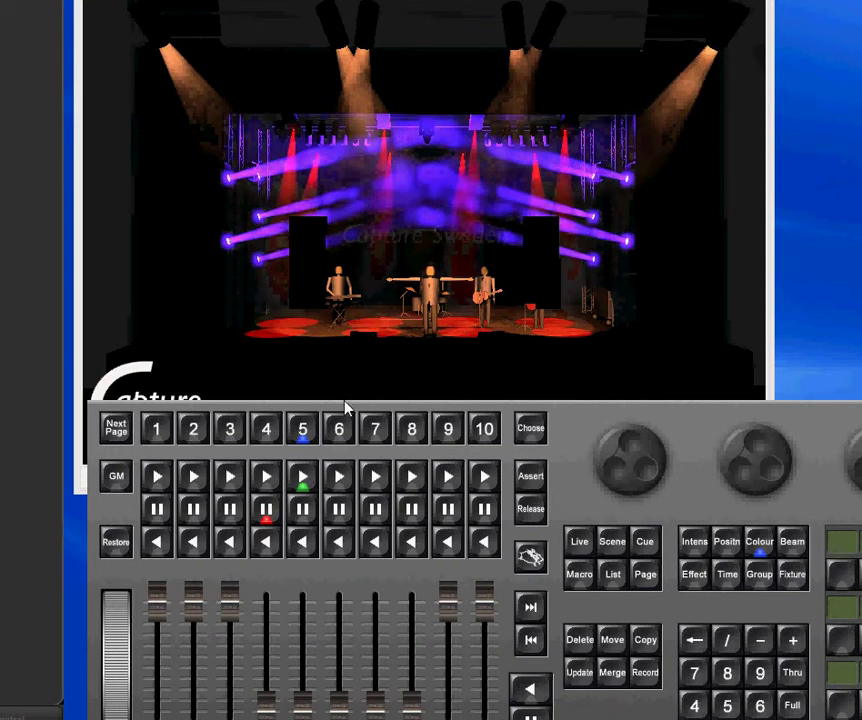
{"action": "left_click", "coordinate": [300, 477]}
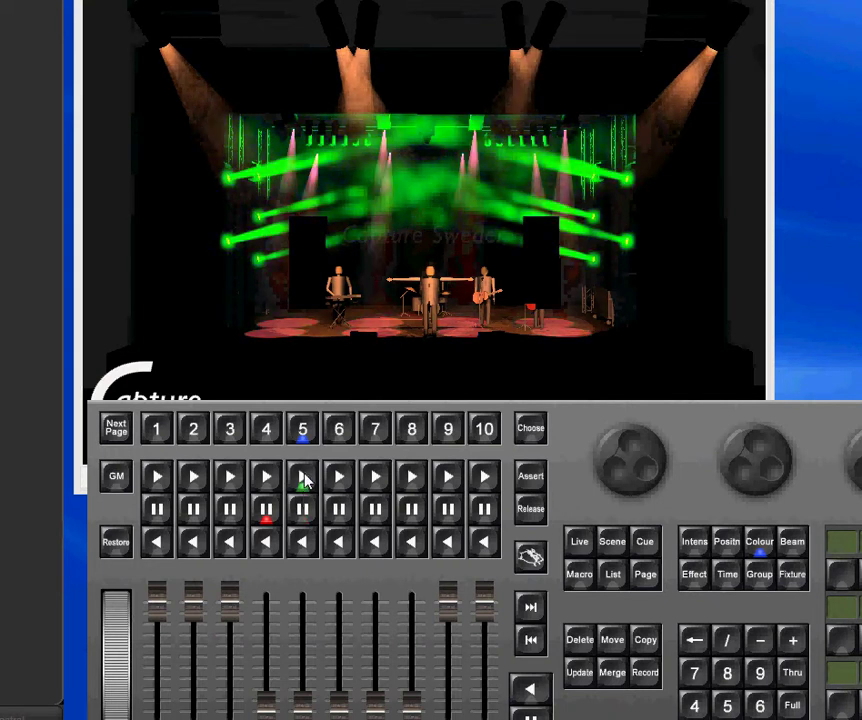
{"action": "left_click", "coordinate": [266, 477]}
{"action": "left_click", "coordinate": [266, 509]}
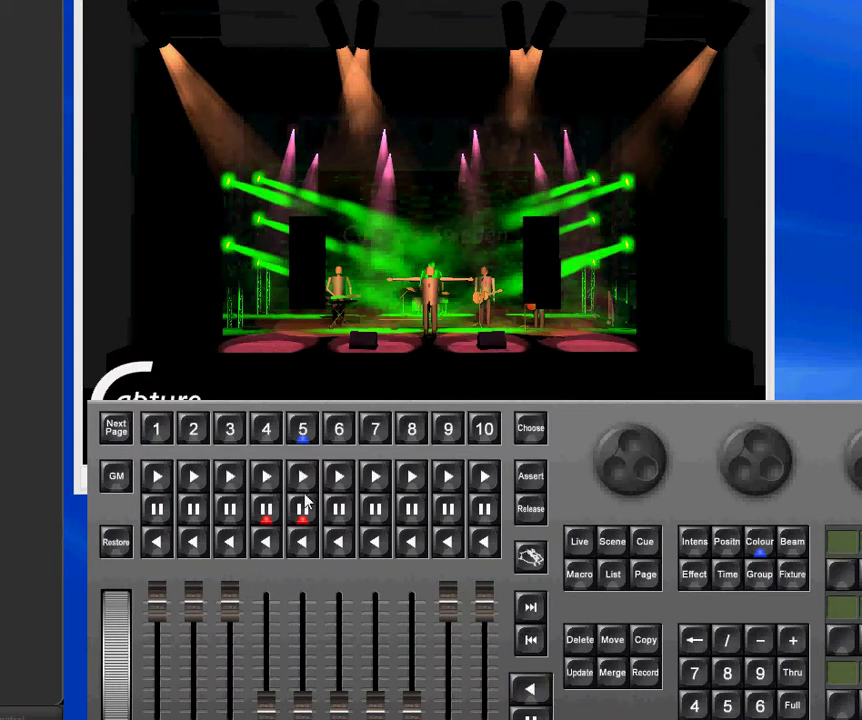
{"action": "left_click", "coordinate": [302, 477]}
Advance repeatedly through the position cues on master 4 while the colour look on master 5 is held
{"action": "left_click", "coordinate": [270, 479]}
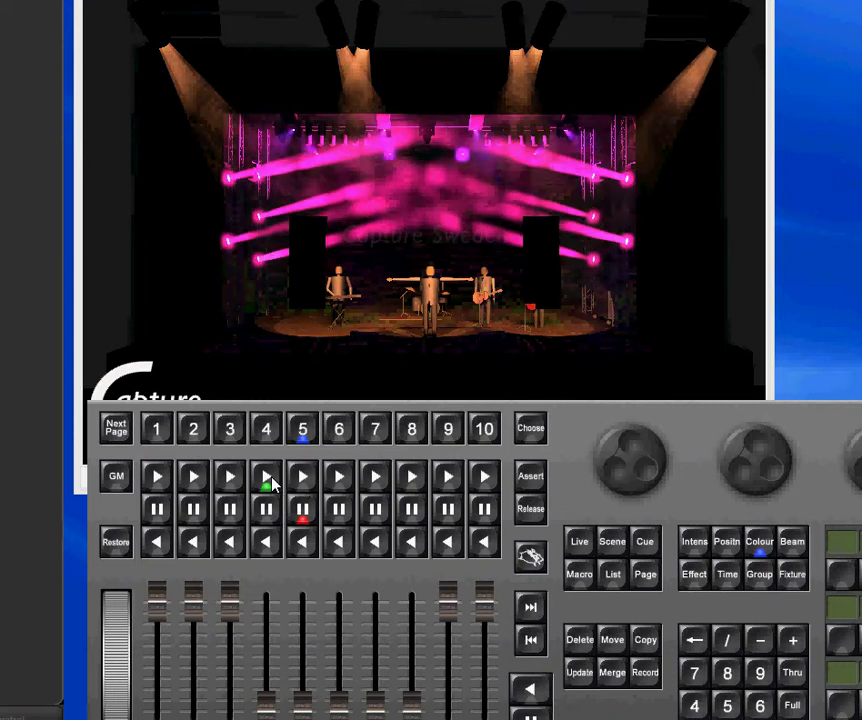
{"action": "left_click", "coordinate": [268, 480]}
{"action": "left_click", "coordinate": [272, 483]}
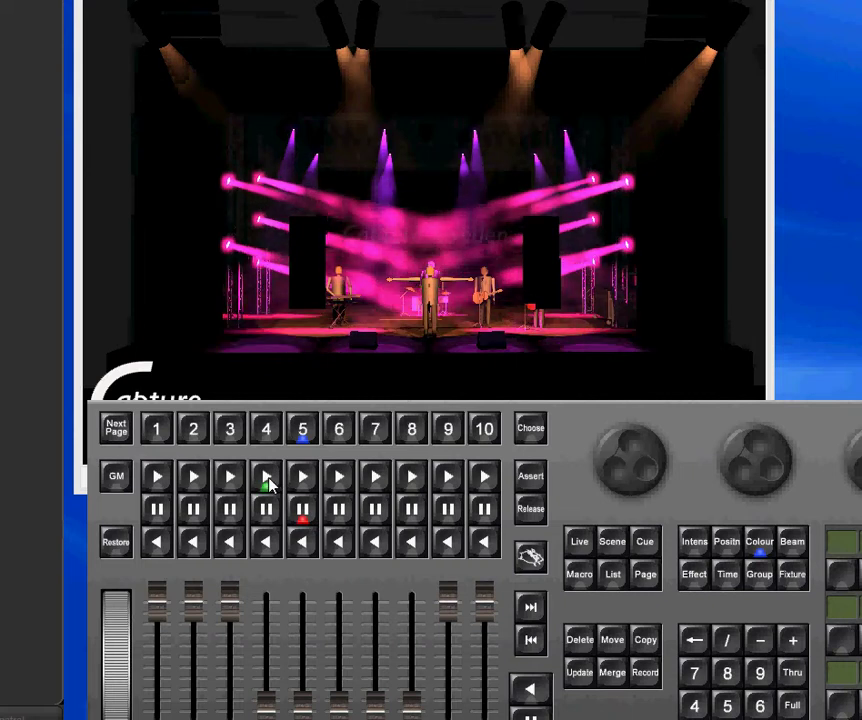
{"action": "left_click", "coordinate": [268, 482]}
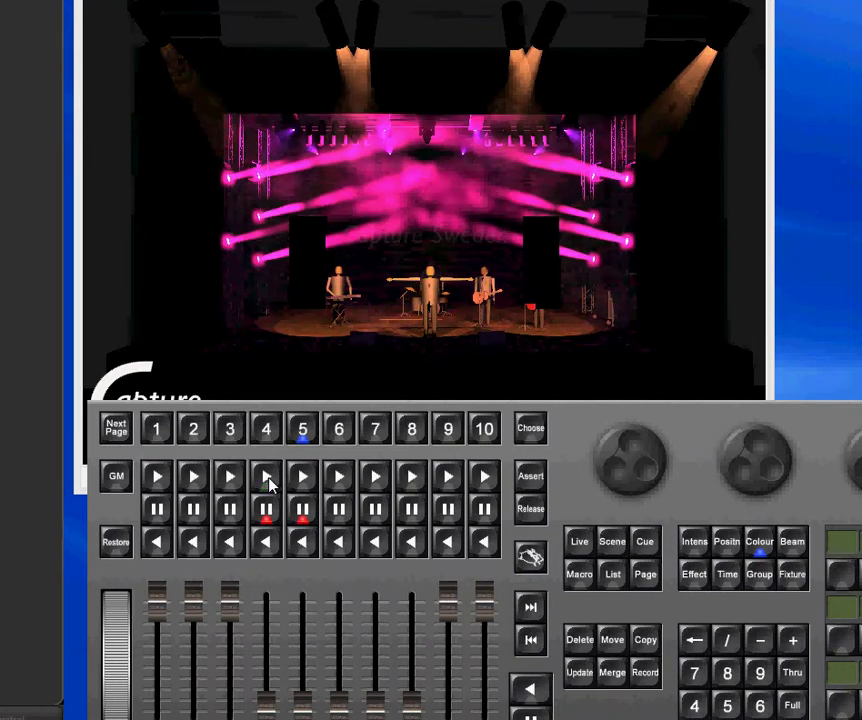
{"action": "left_click", "coordinate": [268, 482]}
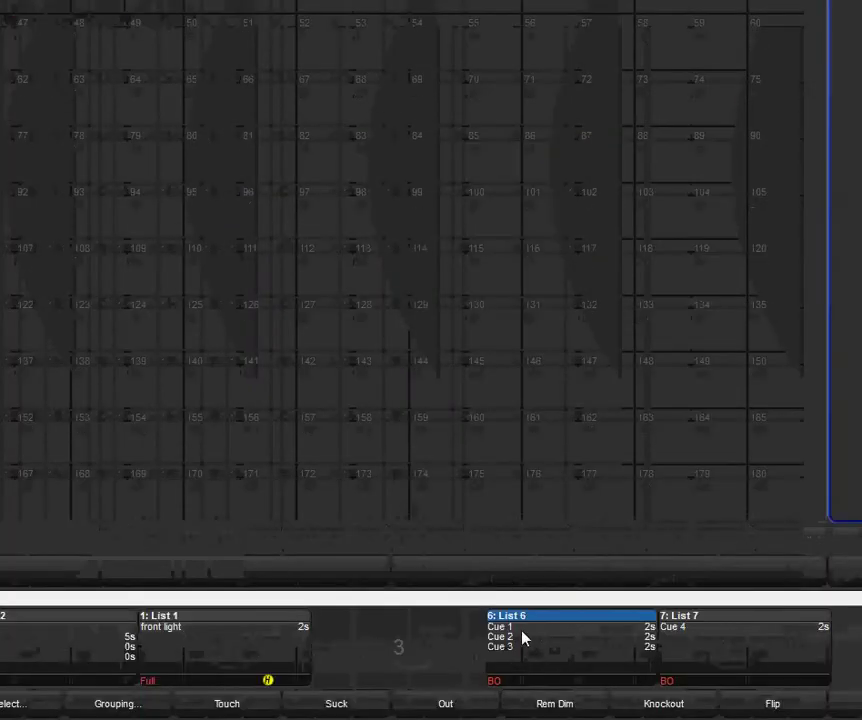
Choose the position cue list on master 4 and jump straight to its cues by number, including Cue 2
{"action": "left_click", "coordinate": [351, 626]}
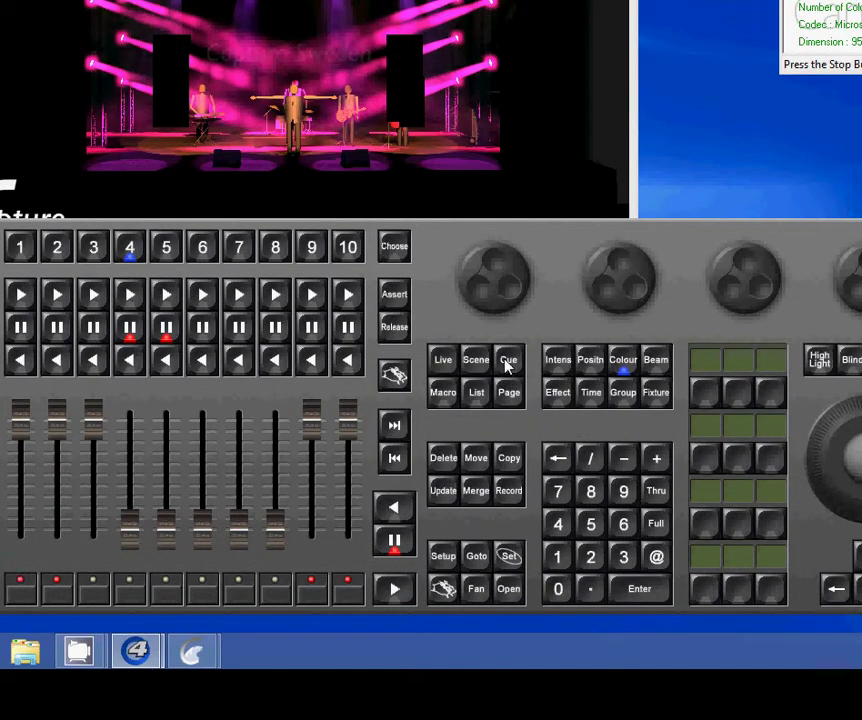
{"action": "left_click", "coordinate": [590, 557]}
{"action": "left_click", "coordinate": [638, 588]}
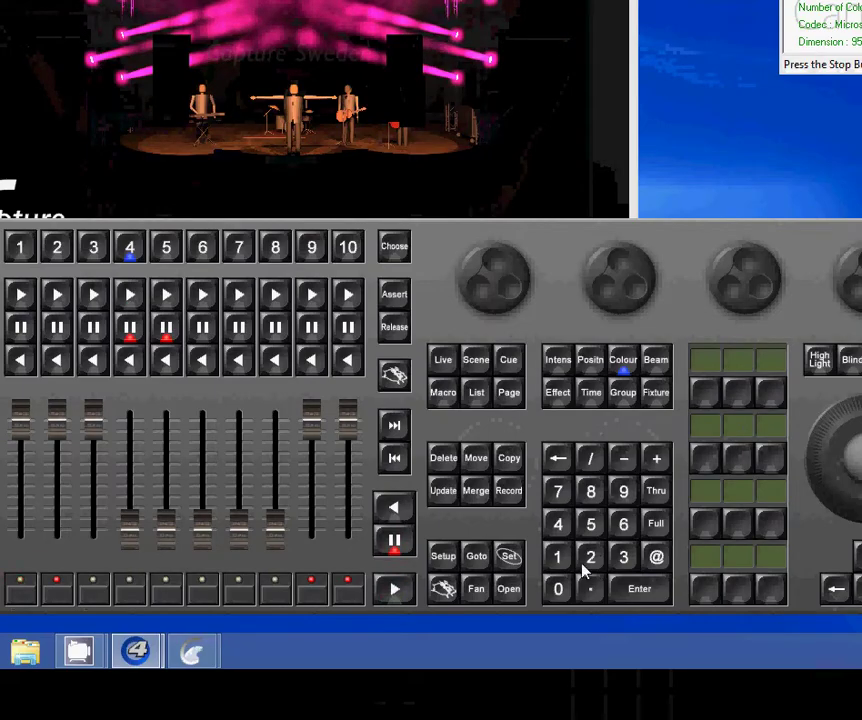
{"action": "left_click", "coordinate": [645, 592]}
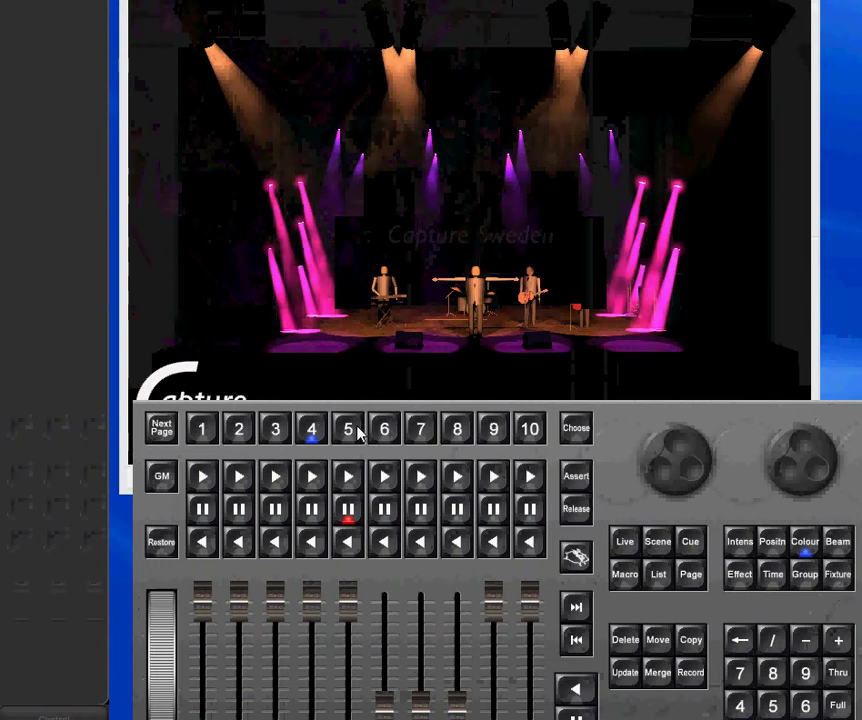
Release the colour cue list on master 5 and choose master 6 as the active playback
{"action": "left_click", "coordinate": [166, 428]}
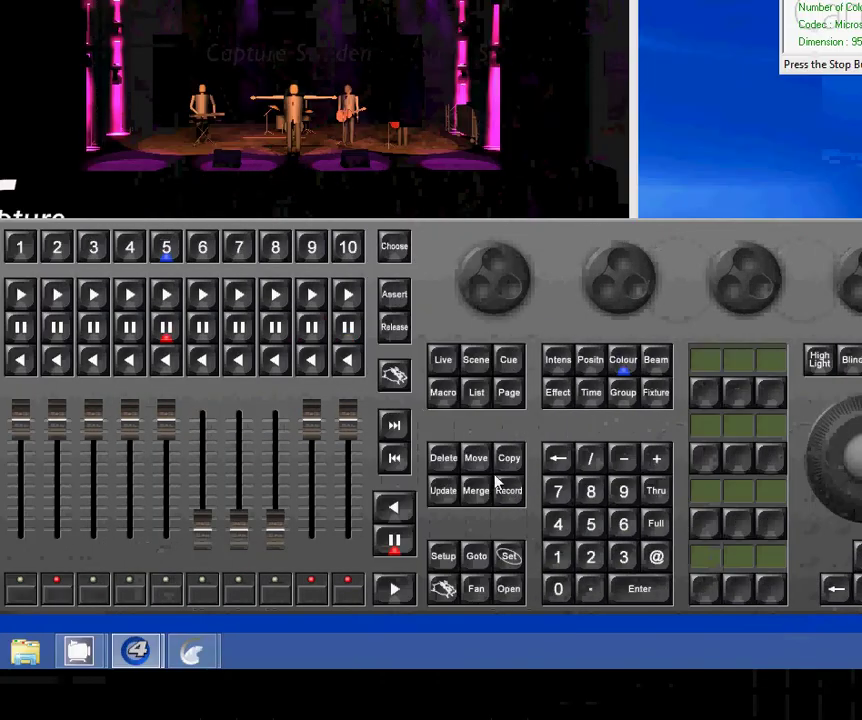
{"action": "left_click", "coordinate": [394, 330]}
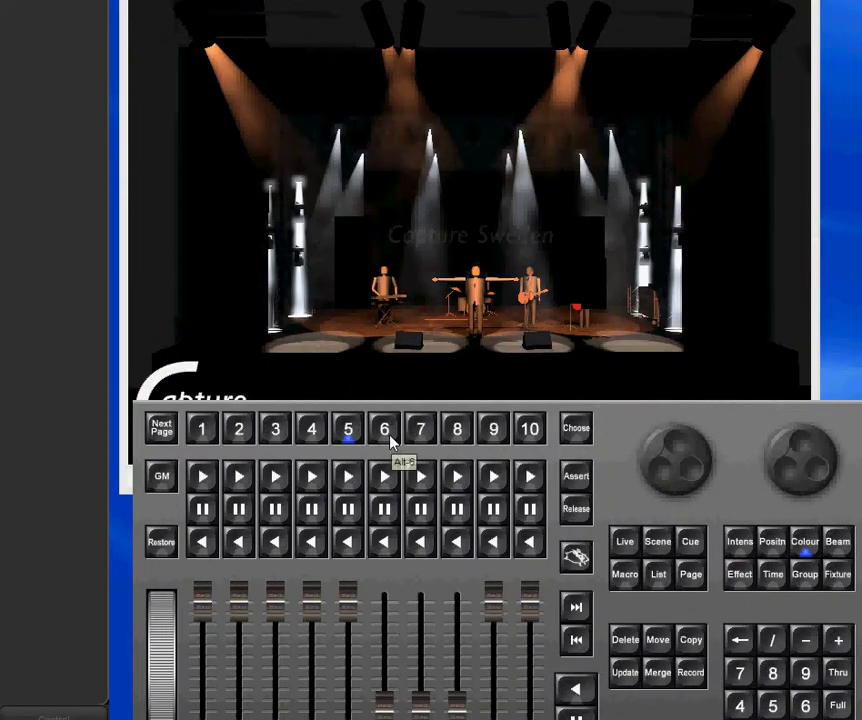
{"action": "left_click", "coordinate": [385, 432]}
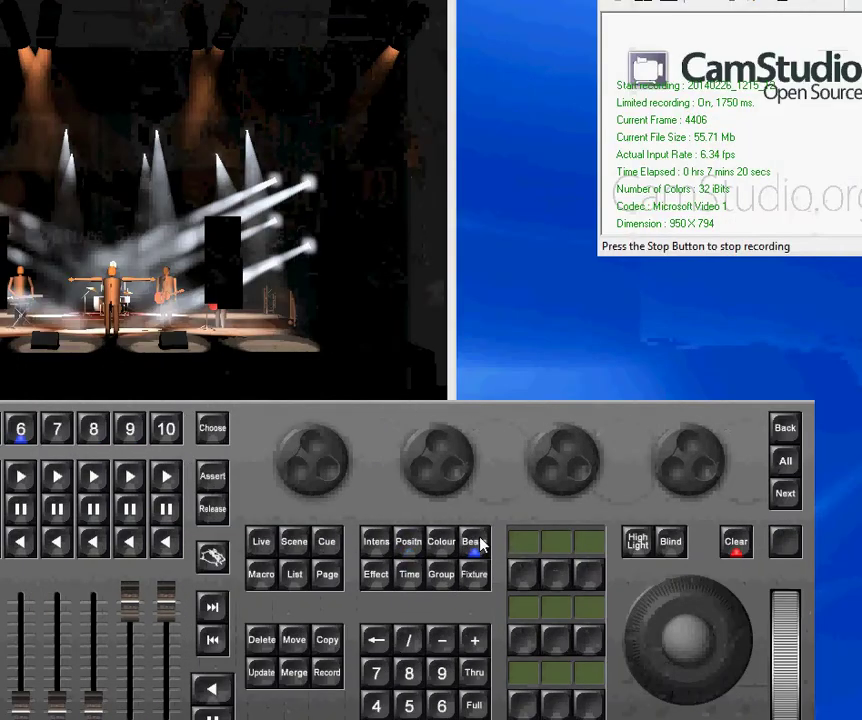
Apply the Rosco E-Colour gel 71 Tokyo Blue to the selected fixtures and close the gel picker
{"action": "left_click", "coordinate": [826, 541]}
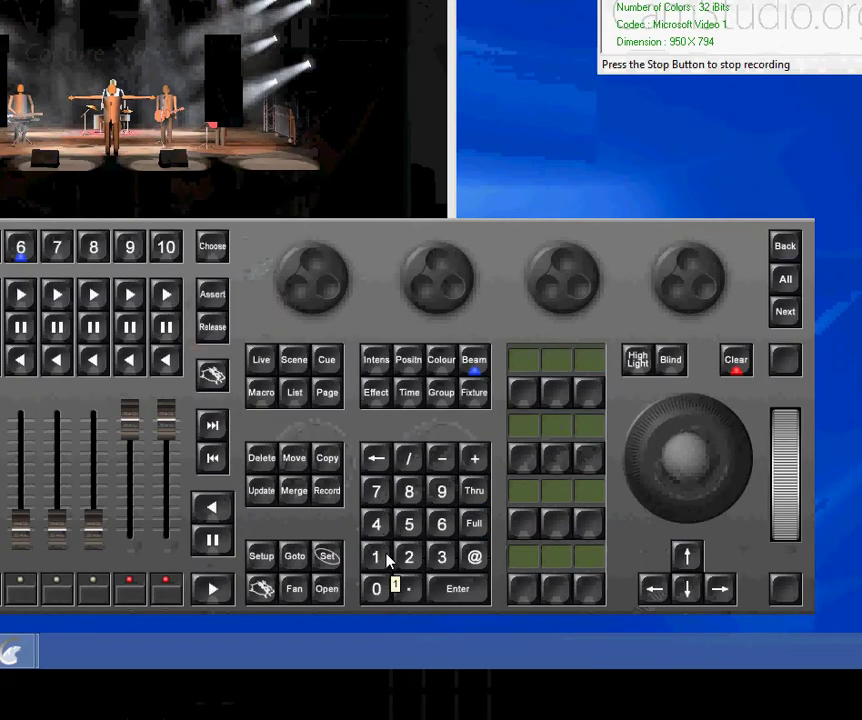
{"action": "left_click", "coordinate": [430, 366]}
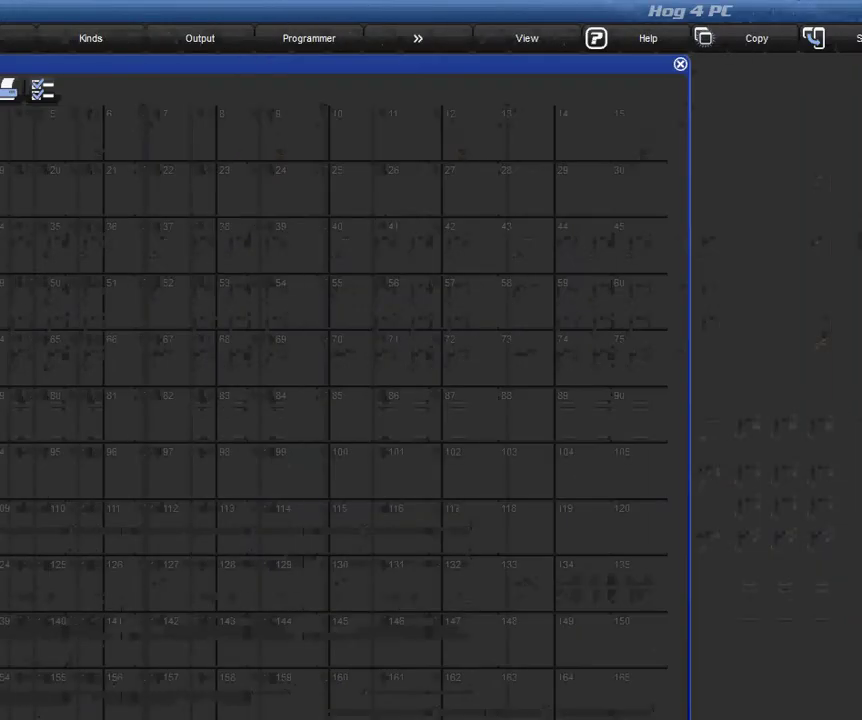
{"action": "left_click", "coordinate": [72, 100]}
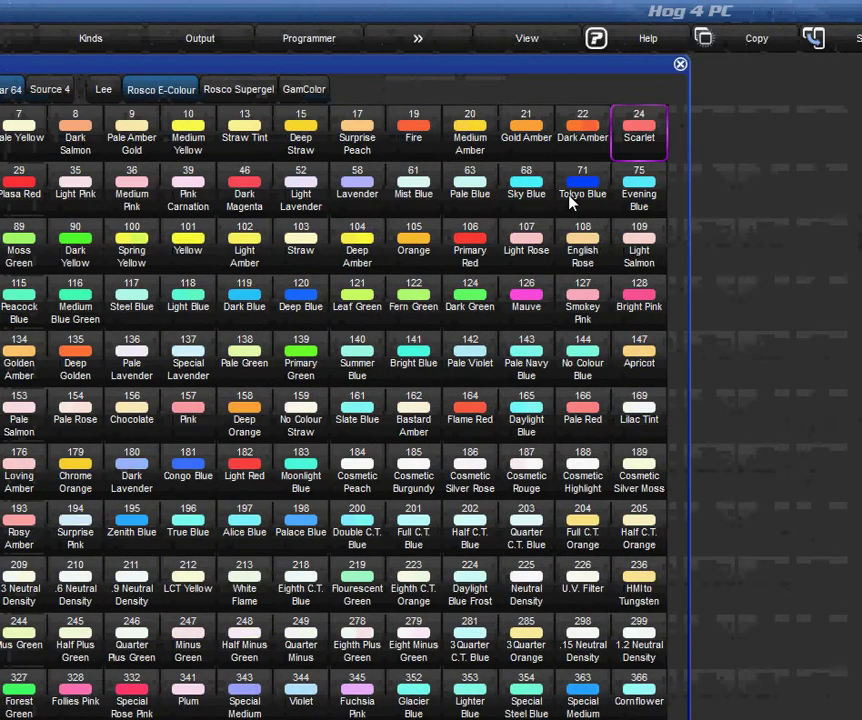
{"action": "left_click", "coordinate": [571, 202]}
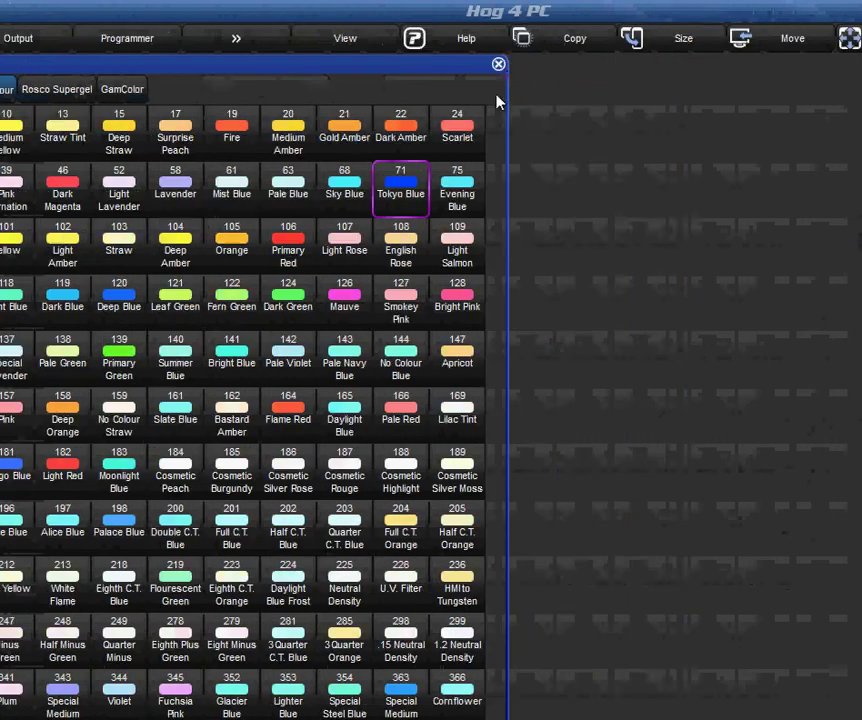
{"action": "left_click", "coordinate": [680, 64]}
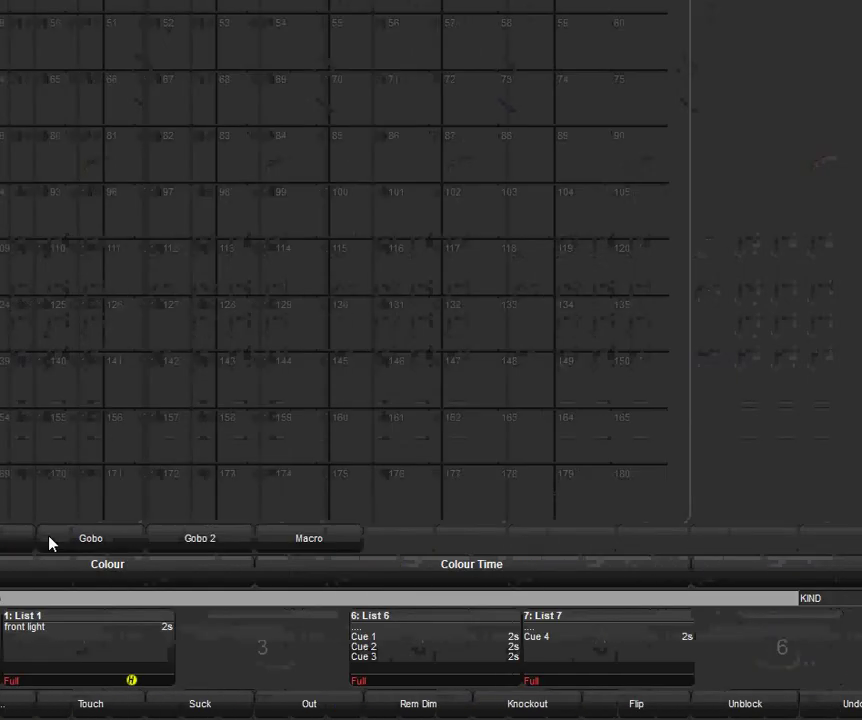
Set Technobeam Iris 11 to 18 to the yellow colour slot and the triangle gobo
{"action": "left_click", "coordinate": [8, 540]}
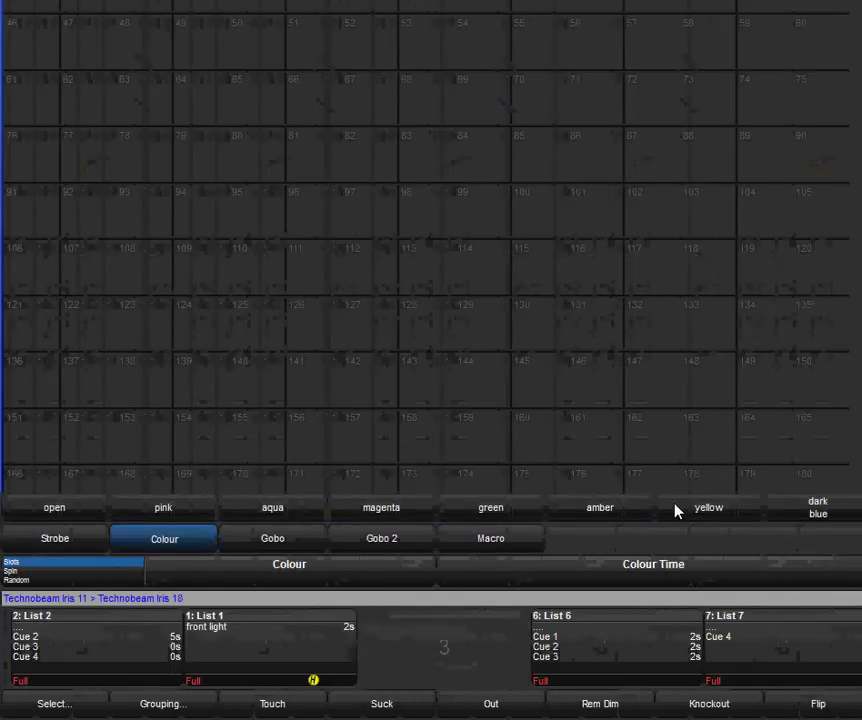
{"action": "left_click", "coordinate": [527, 508]}
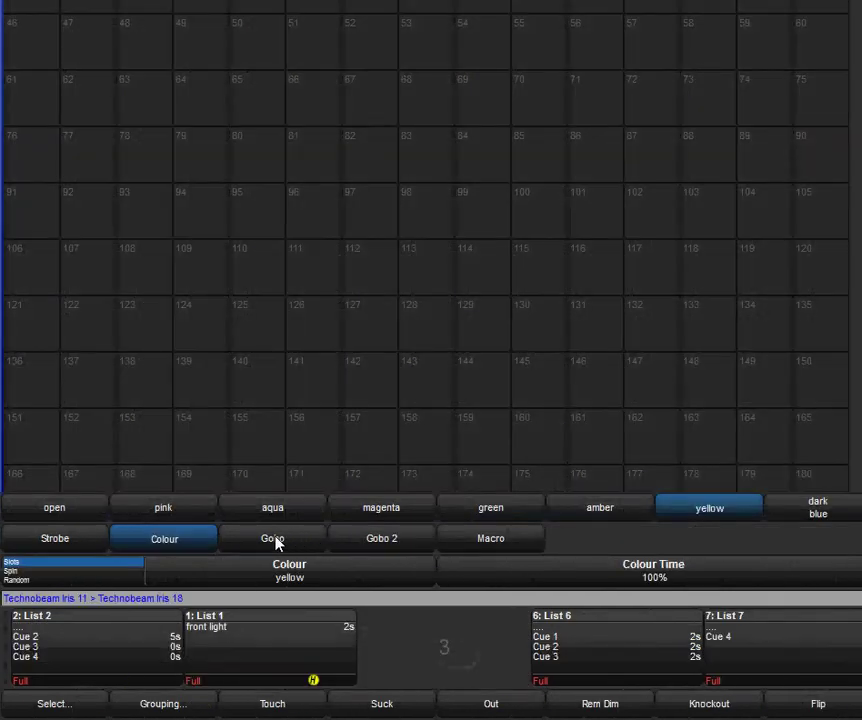
{"action": "left_click", "coordinate": [272, 540]}
{"action": "left_click", "coordinate": [275, 511]}
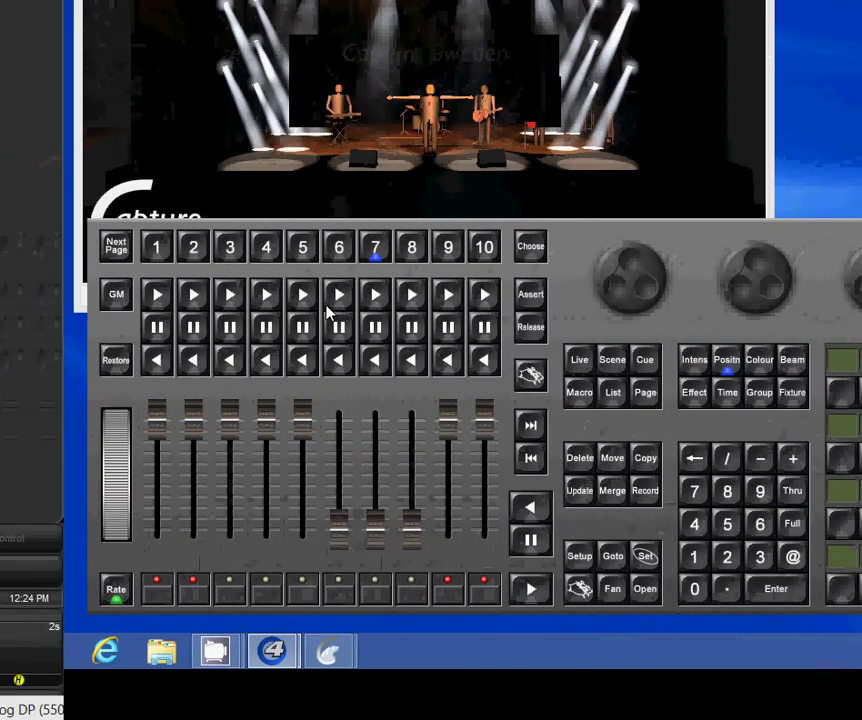
Start the cue list on master 6 and the one on master 7 to layer them together
{"action": "left_click", "coordinate": [340, 296]}
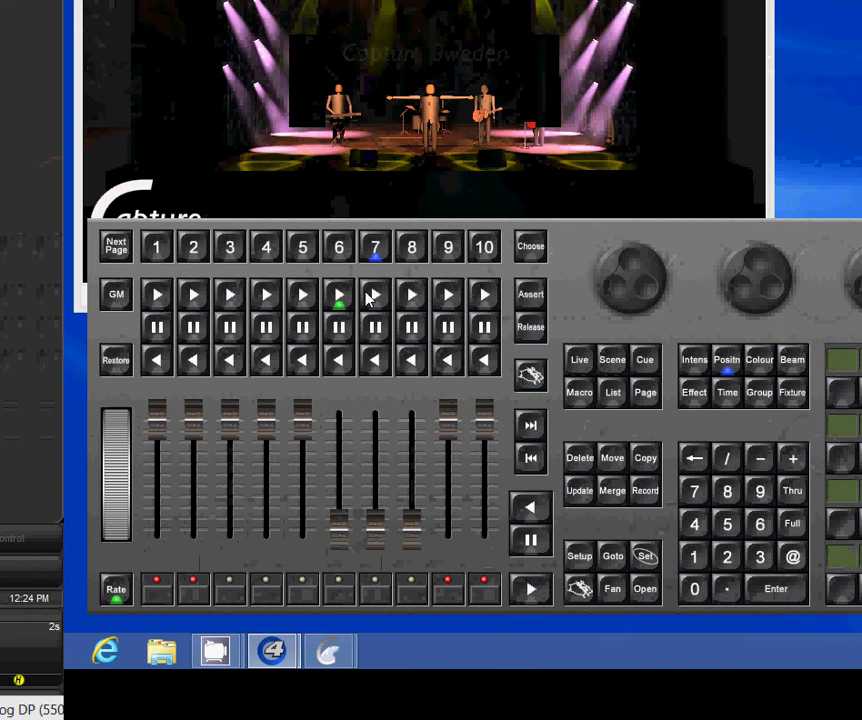
{"action": "left_click", "coordinate": [372, 295]}
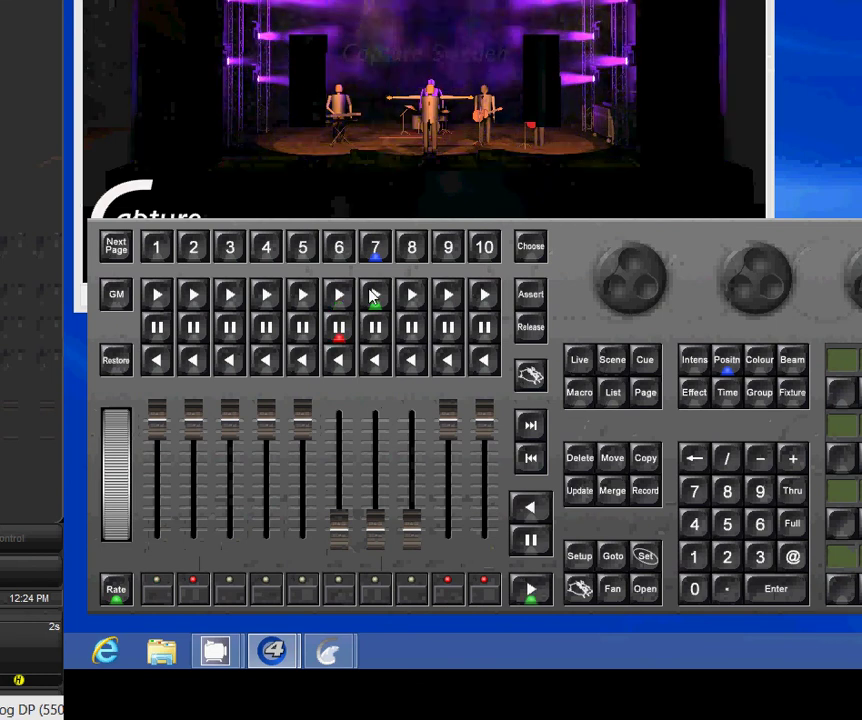